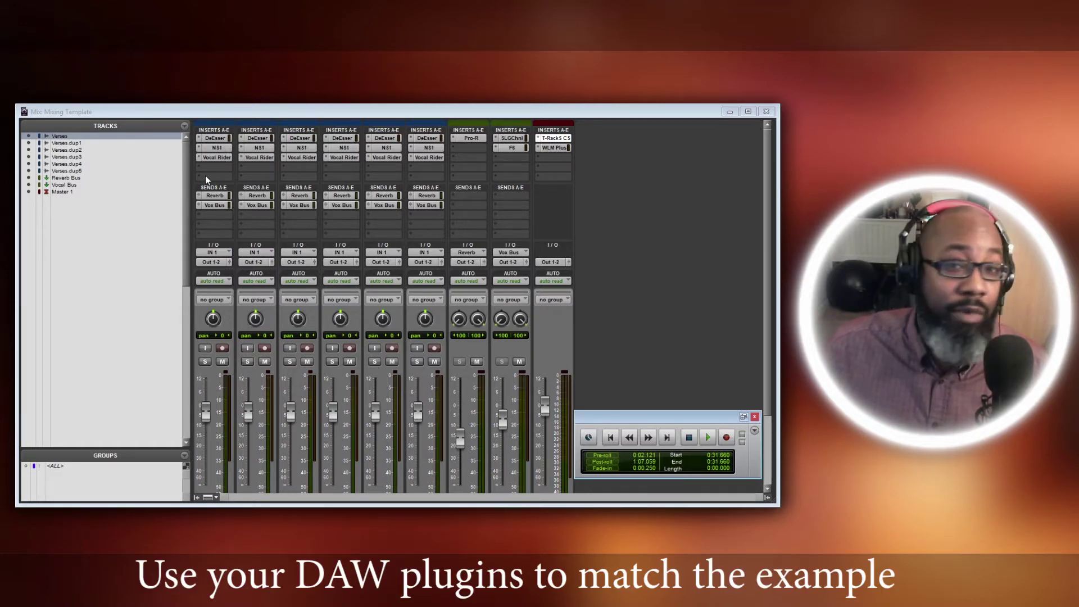
- Inspect the Verses DeEsser, then bring up the Verses NS1 Noise Suppressor at 75.0
scroll(245, 285, down, 10)
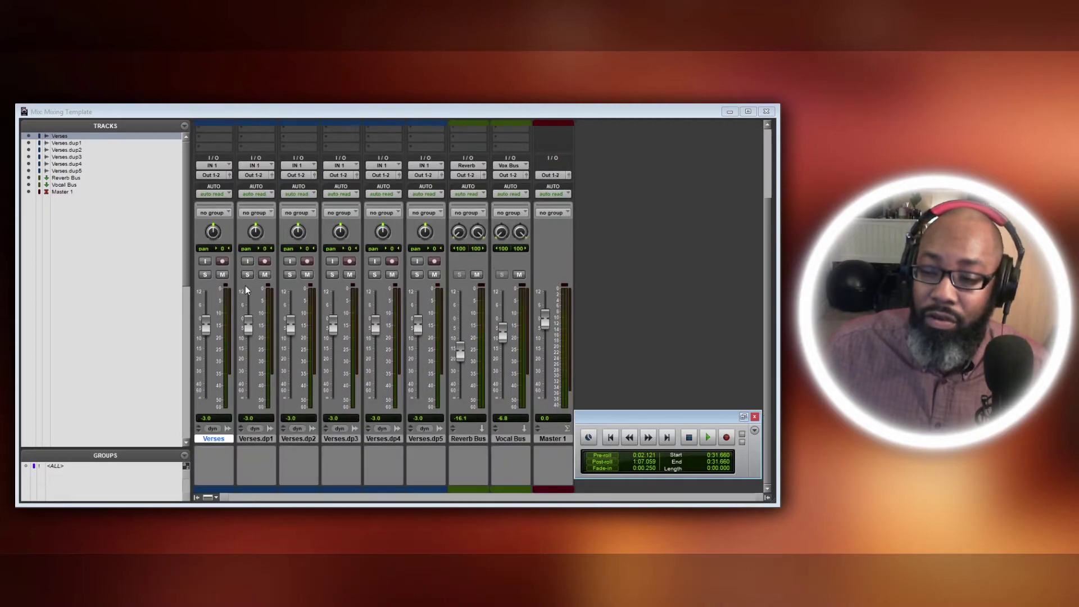
scroll(244, 287, up, 9)
scroll(244, 287, down, 3)
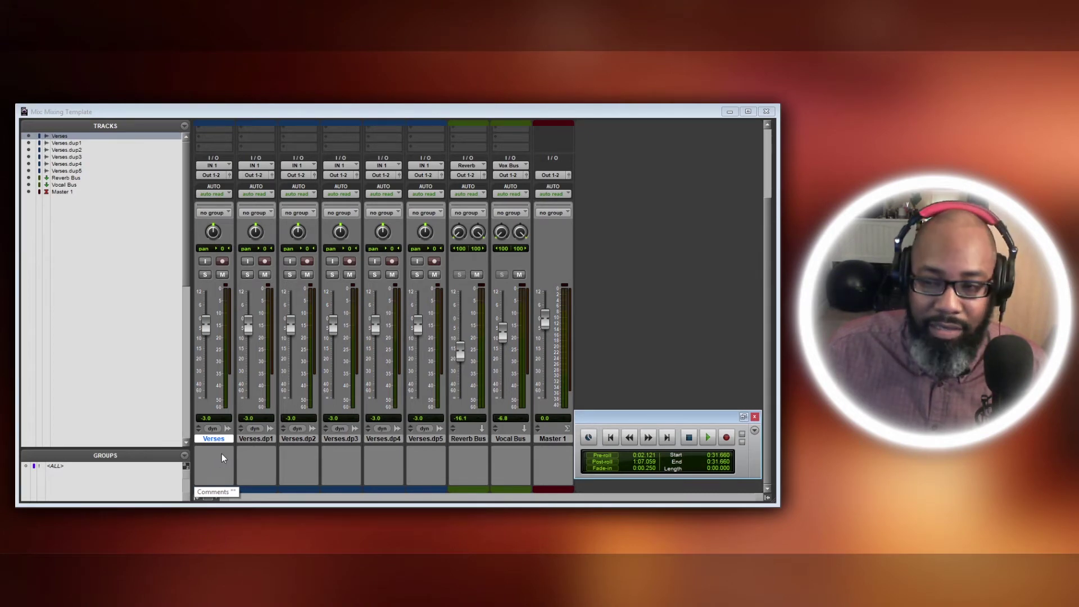
scroll(247, 430, up, 3)
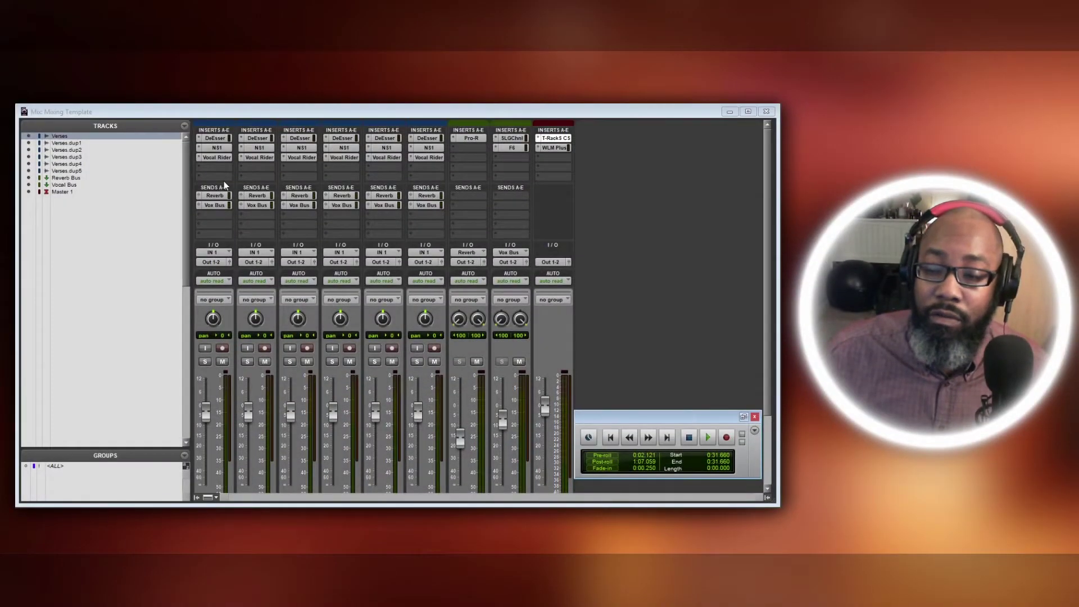
scroll(228, 167, down, 2)
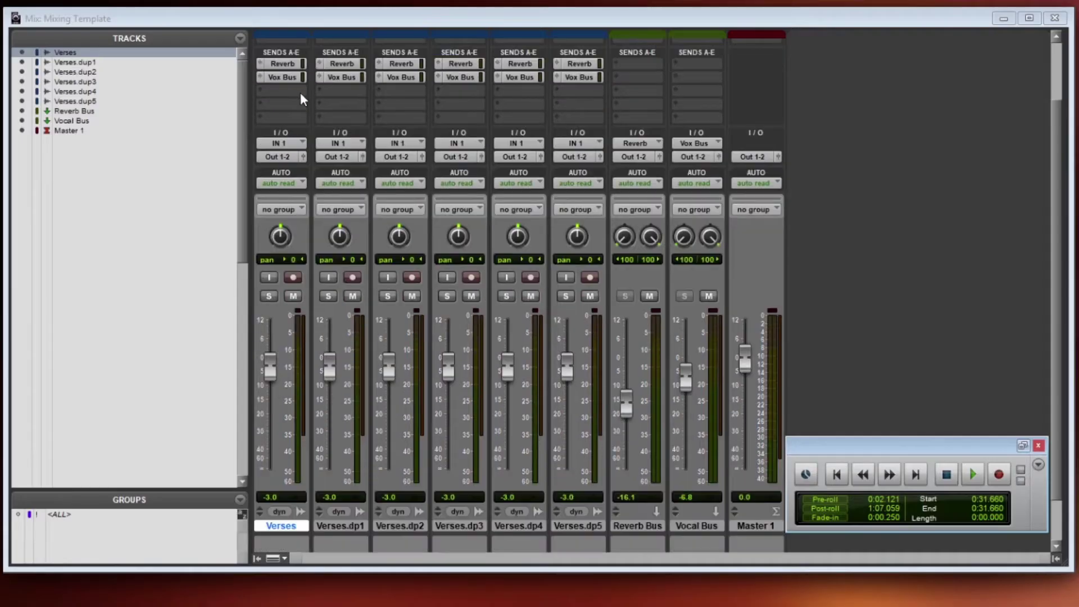
scroll(228, 163, up, 2)
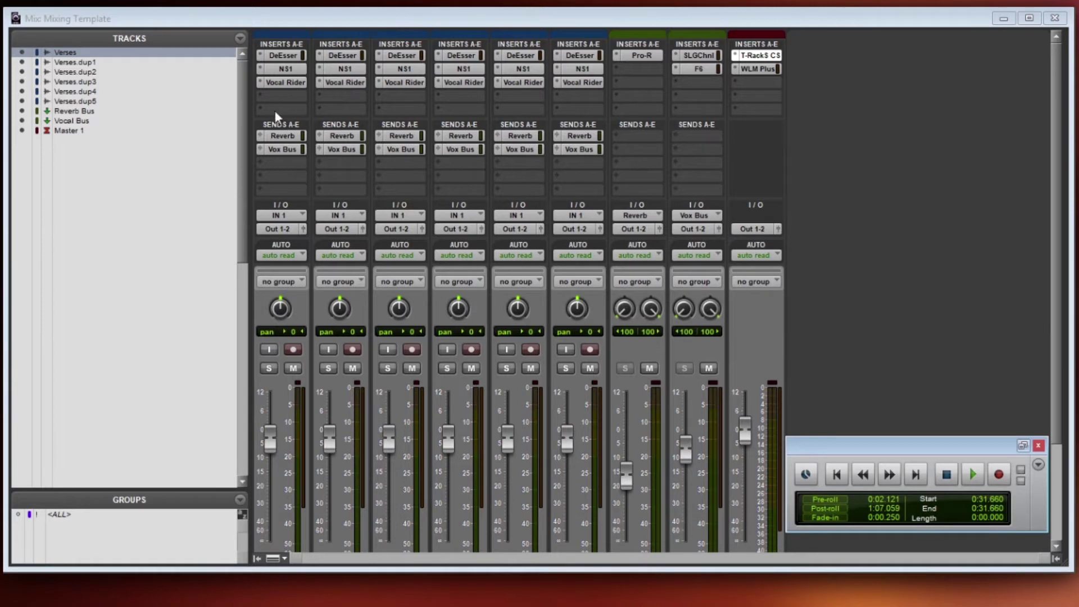
click(285, 57)
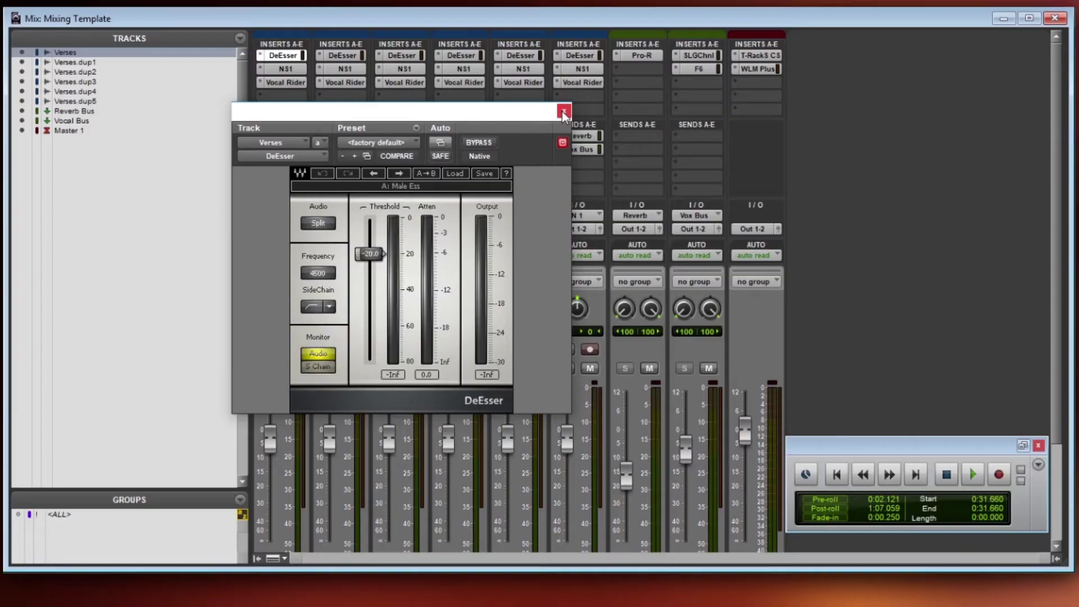
click(866, 9)
click(290, 69)
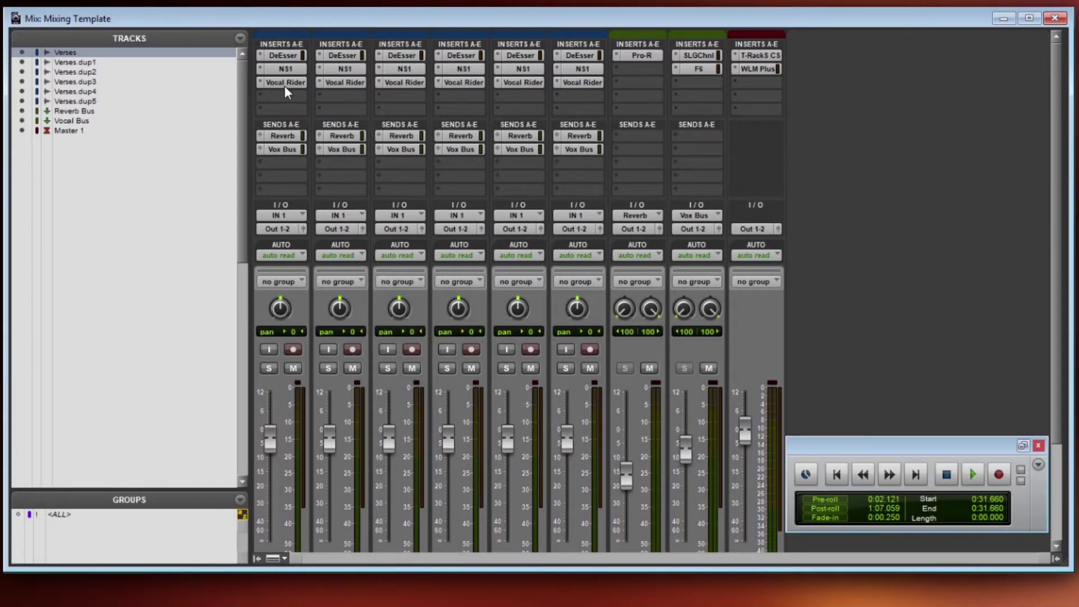
- Open the Verses Vocal Rider and switch it from Smooth Ride to Setup B
click(285, 83)
drag(358, 115, 346, 60)
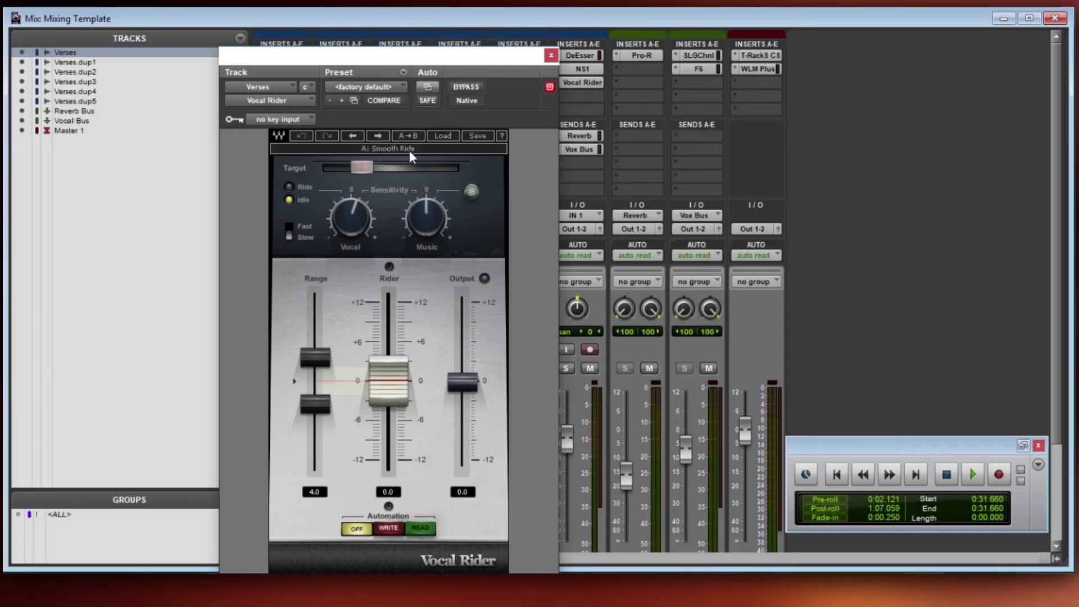
click(409, 149)
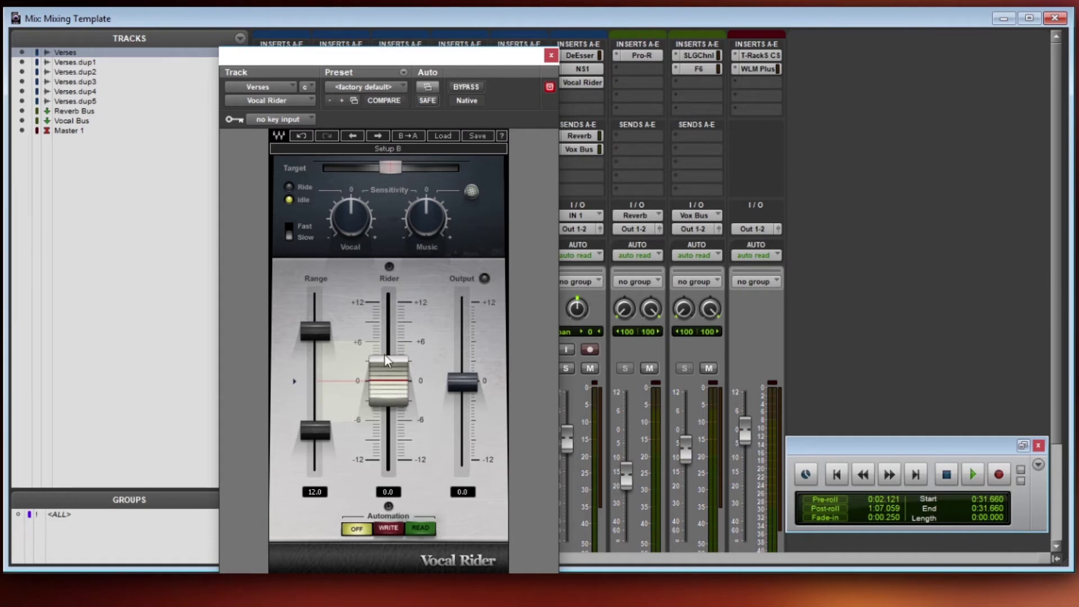
- Load the Smooth Ride factory preset into Vocal Rider's Setup B
click(437, 134)
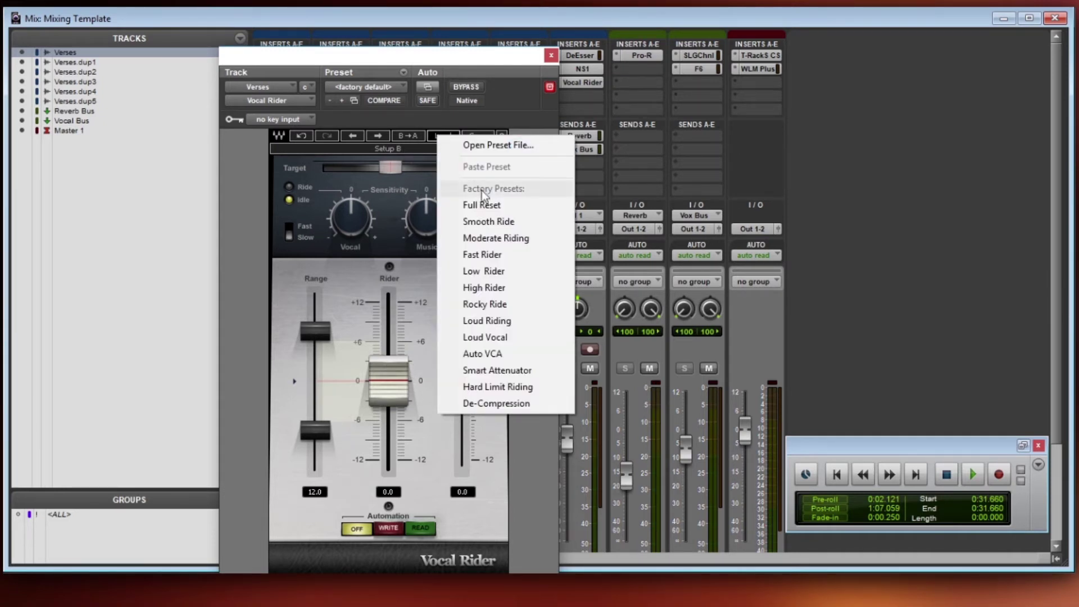
click(491, 217)
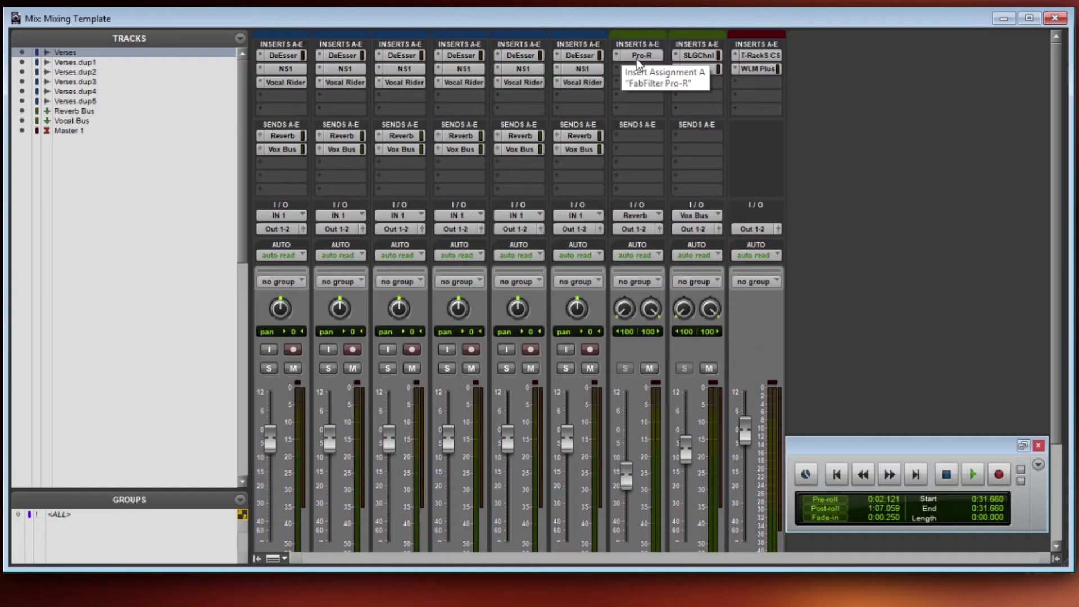
click(471, 138)
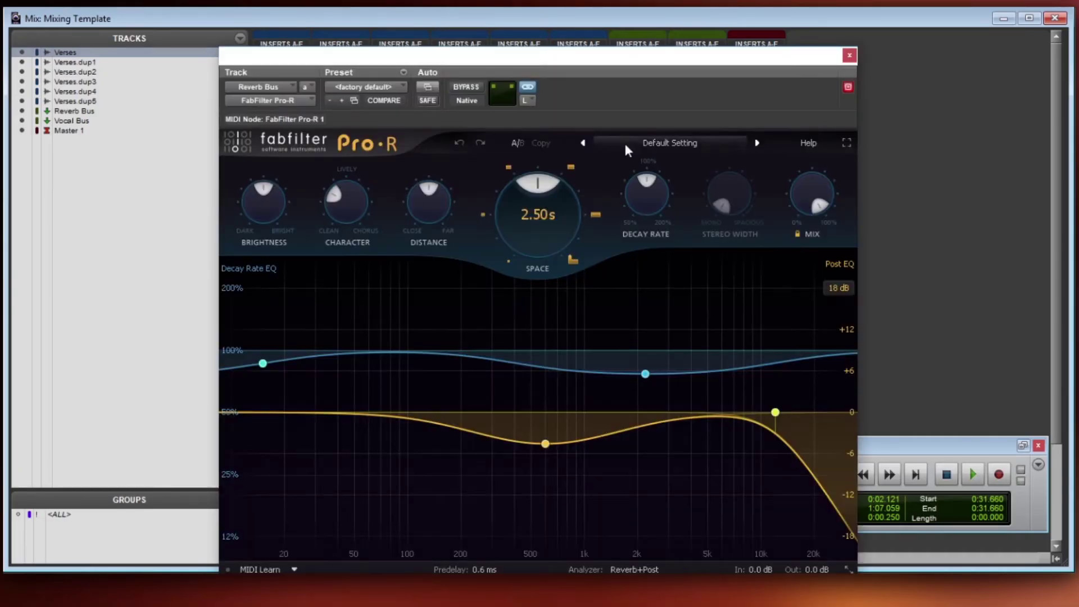
drag(492, 59, 493, 34)
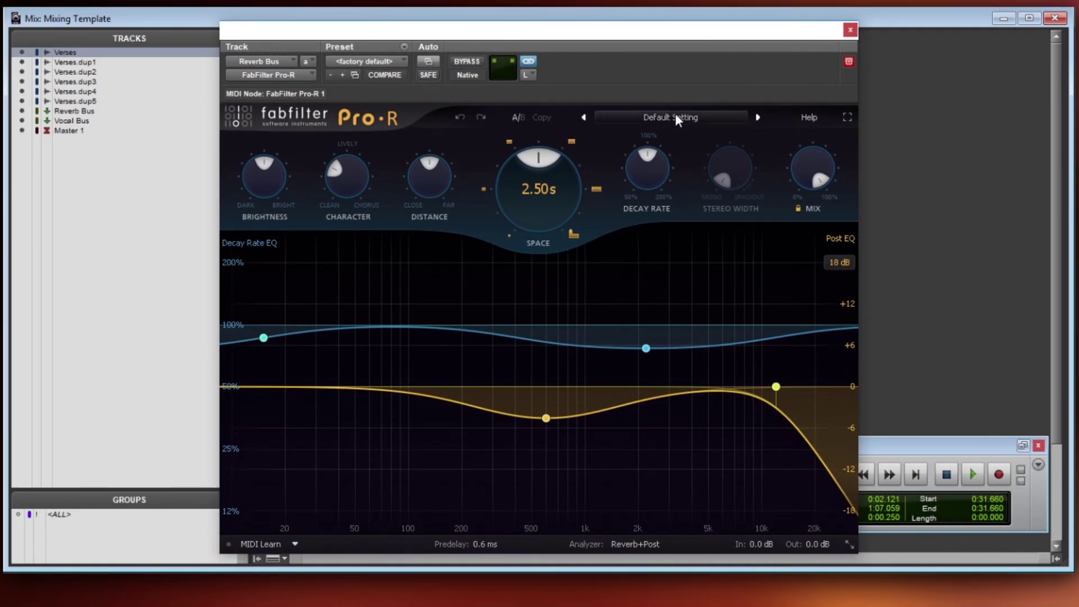
mouse_move(552, 169)
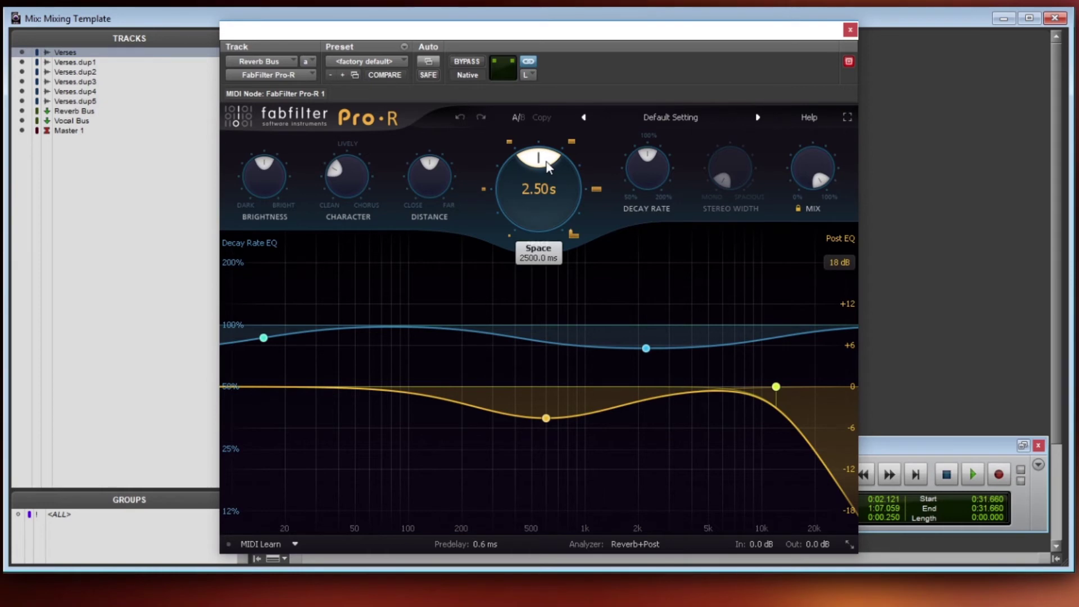
click(850, 30)
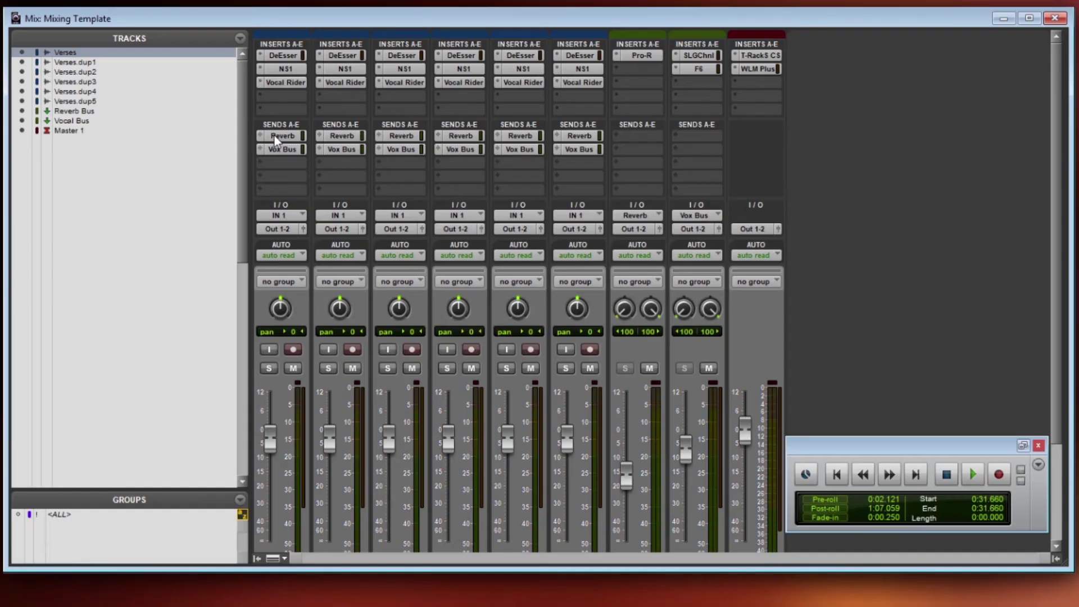
- Check the Verses track's Reverb send level at -14.7, then close its window
click(80, 138)
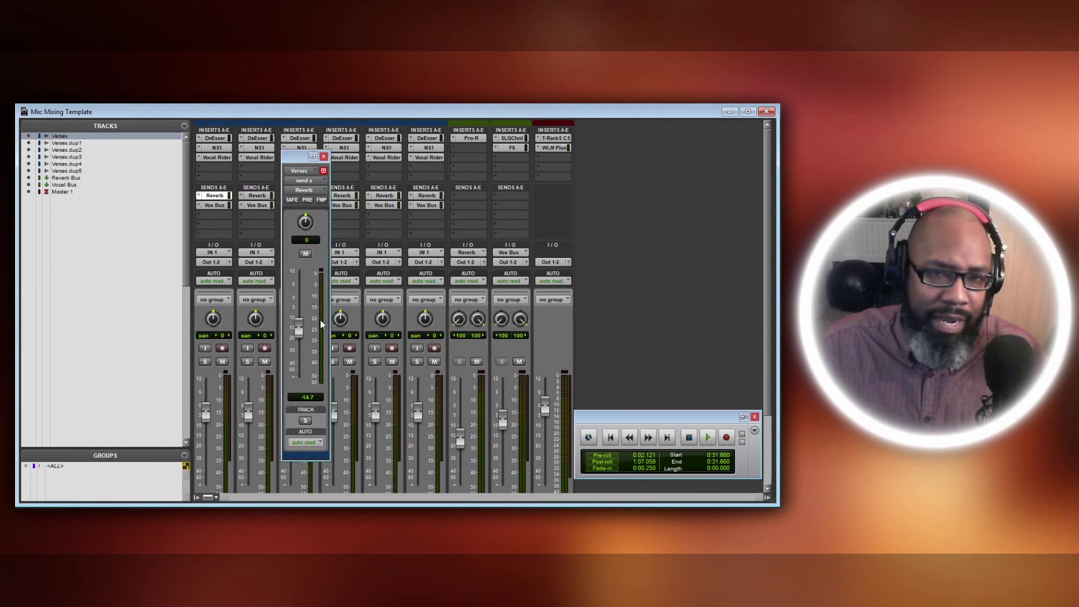
click(324, 157)
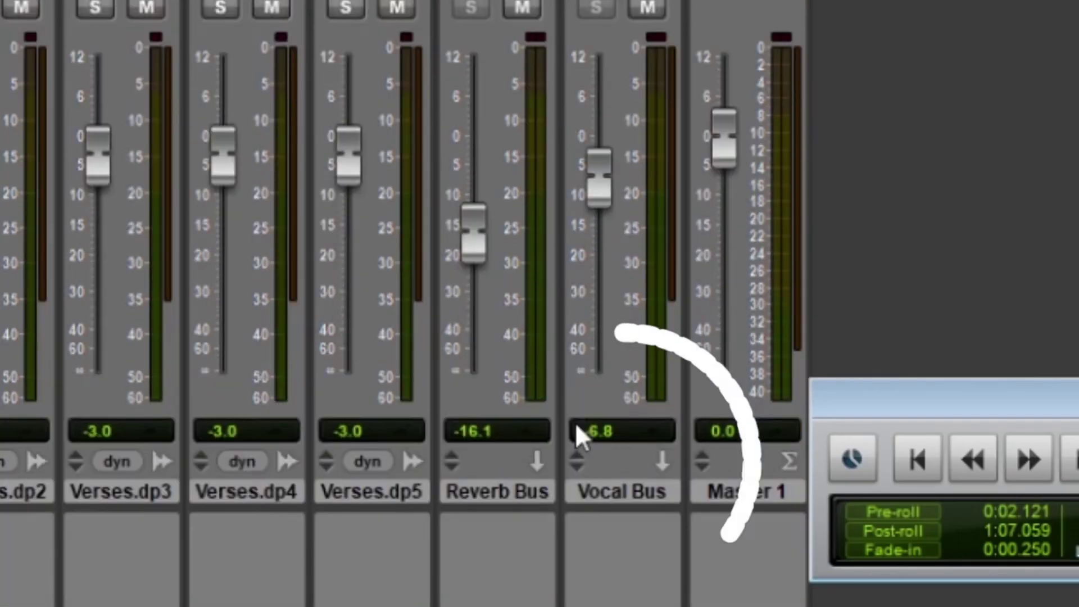
scroll(607, 458, down, 1)
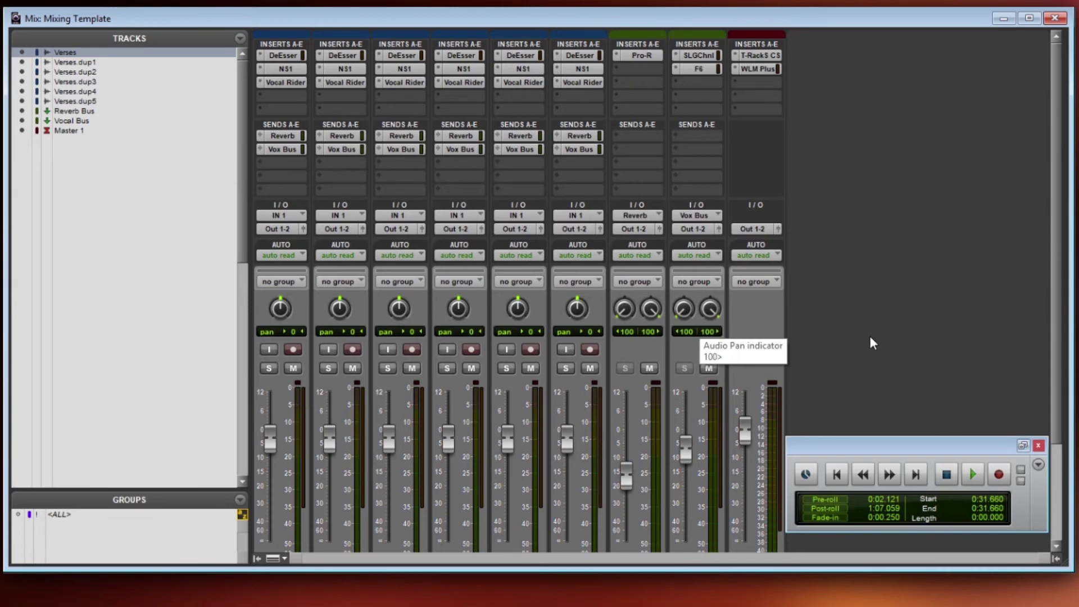
- Load the Chris Lord Alge 'CLA Lead Vox' preset into the Vocal Bus SSL G-Channel
scroll(554, 299, down, 3)
scroll(697, 174, up, 3)
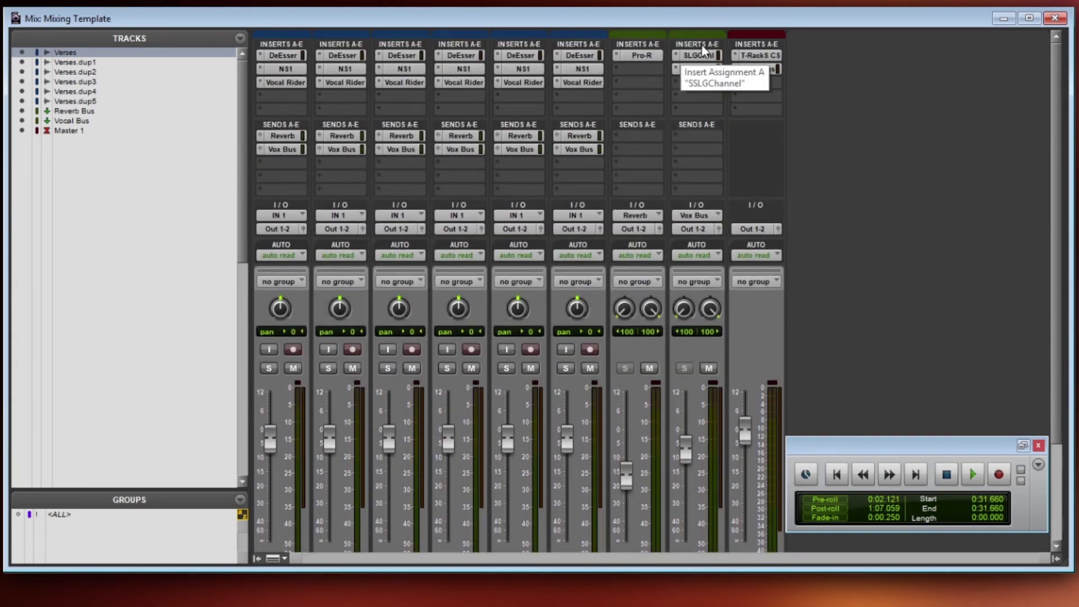
click(700, 55)
drag(394, 30, 589, 20)
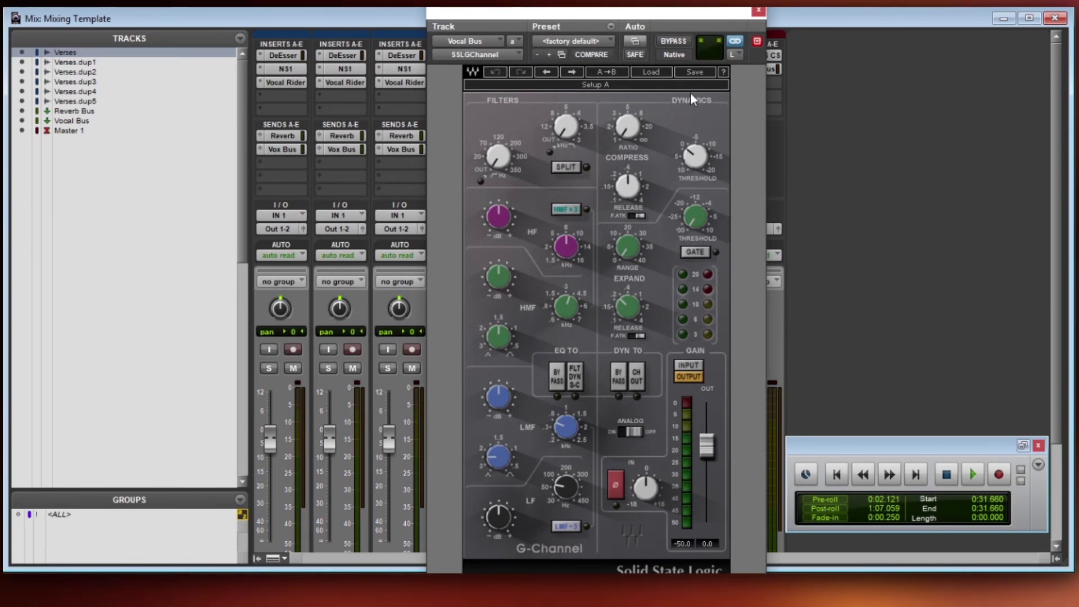
click(651, 72)
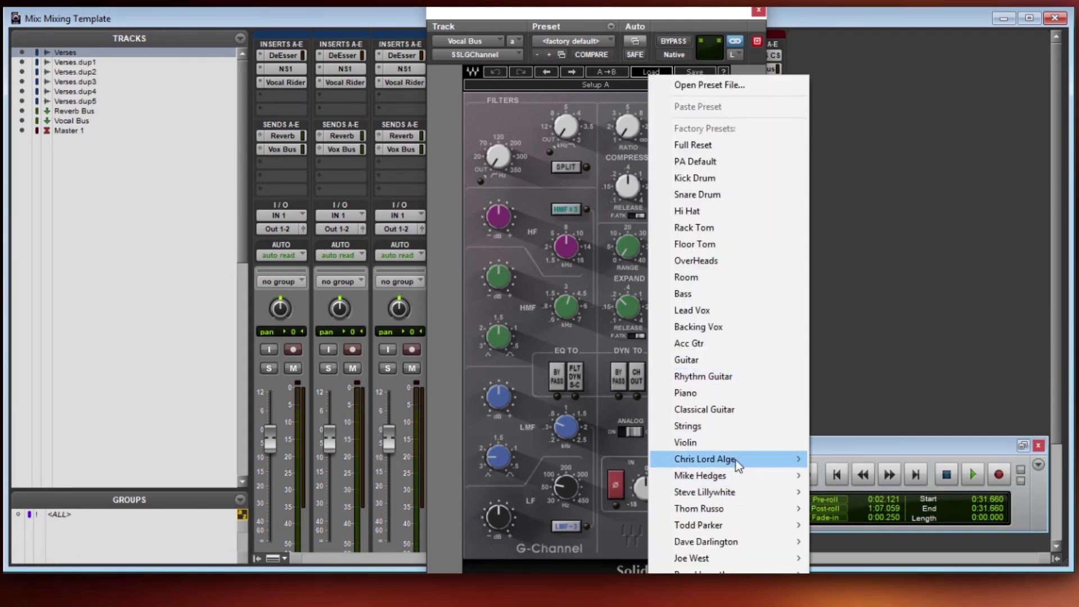
mouse_move(737, 460)
click(866, 573)
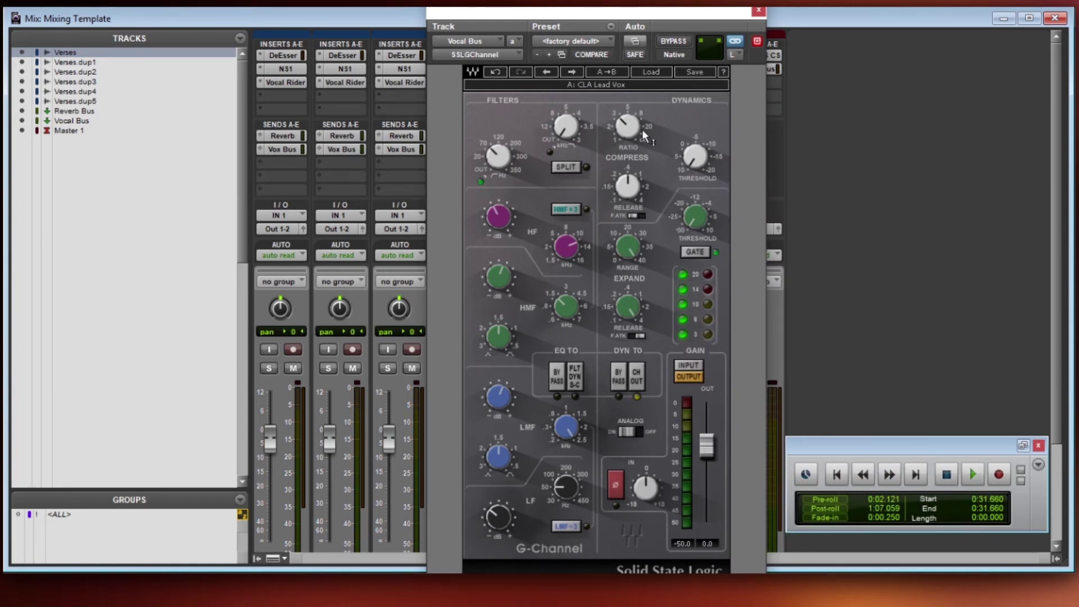
click(759, 11)
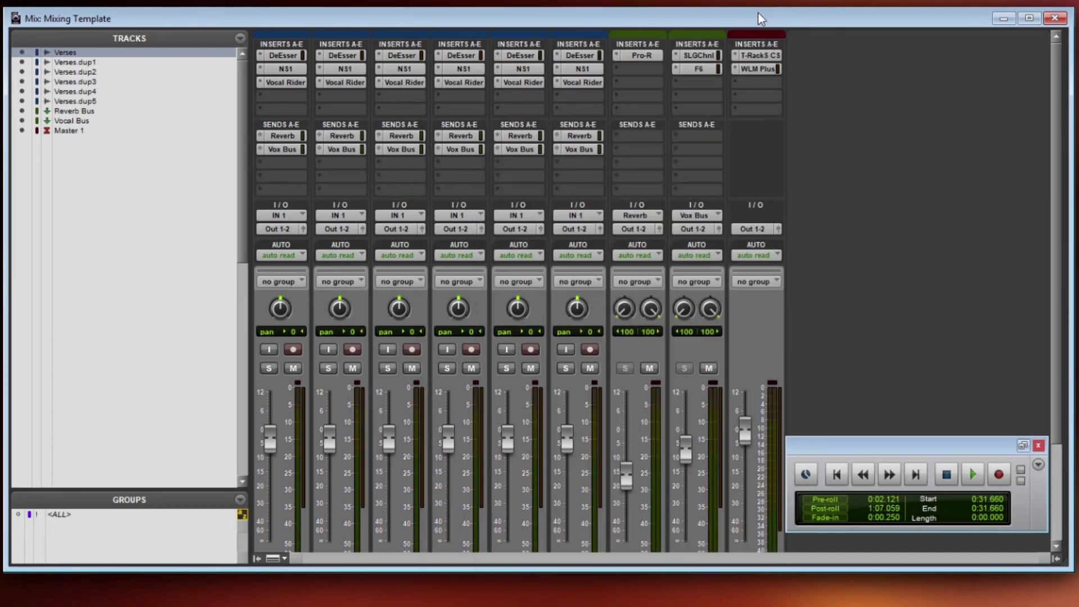
click(699, 69)
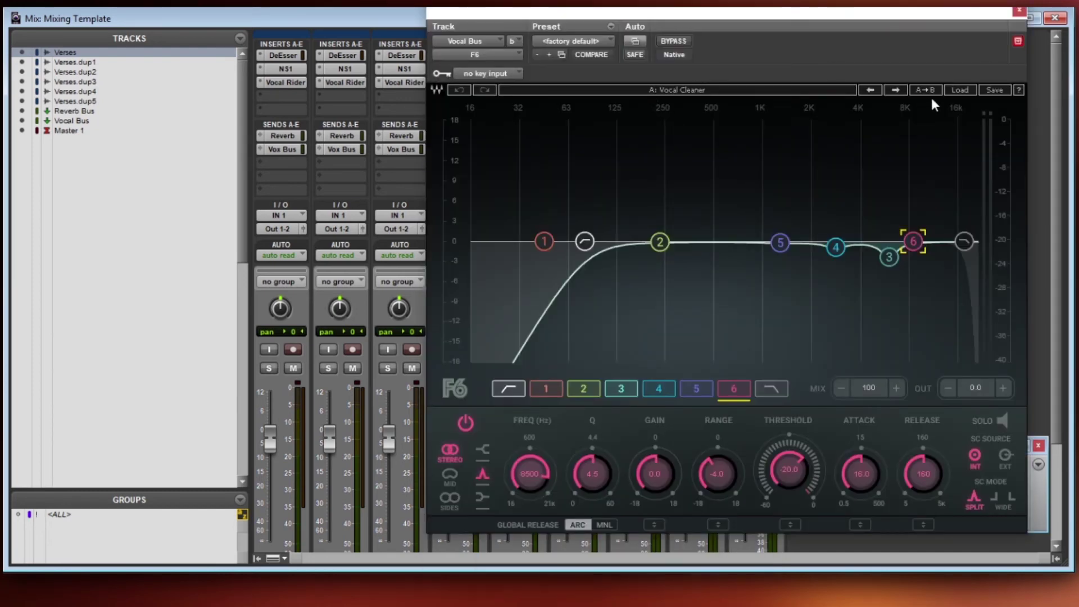
click(961, 89)
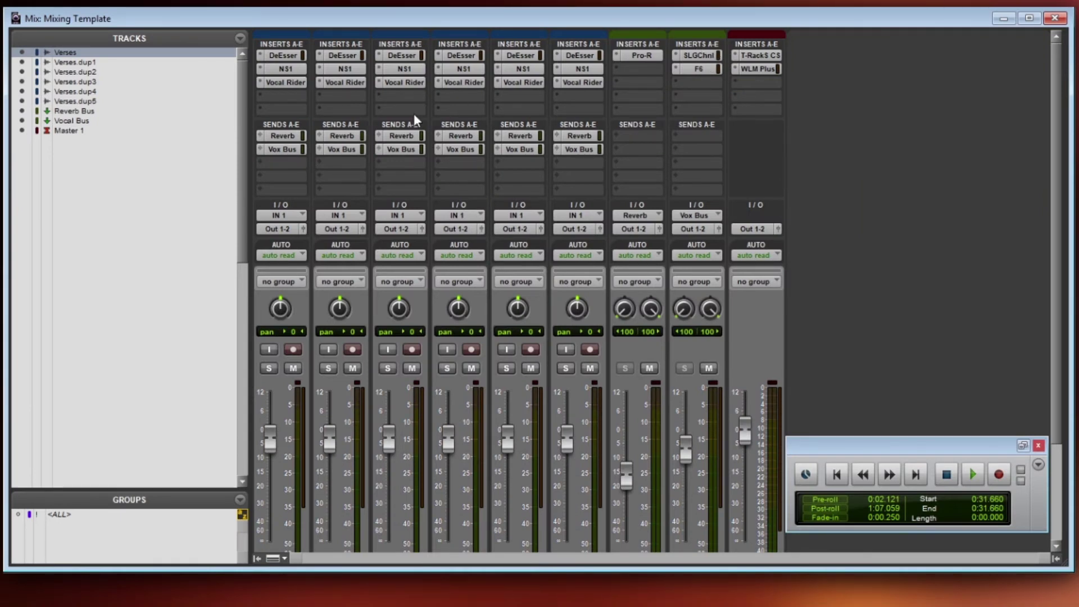
- Assign the Verses send b to Vox Bus (Stereo), keeping the level at -8.4
click(278, 152)
click(267, 150)
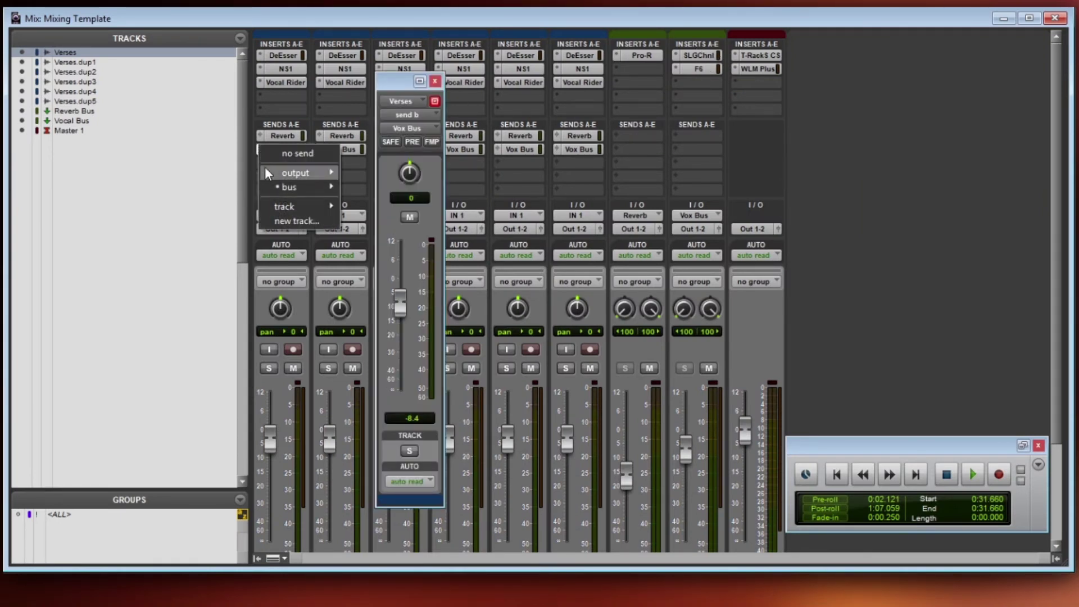
mouse_move(279, 187)
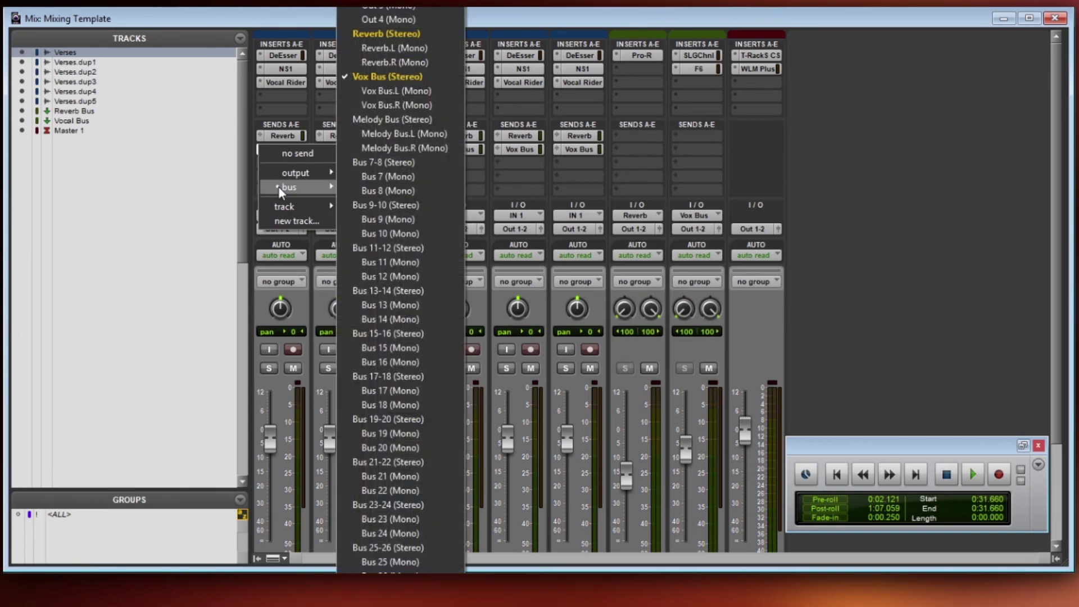
click(405, 74)
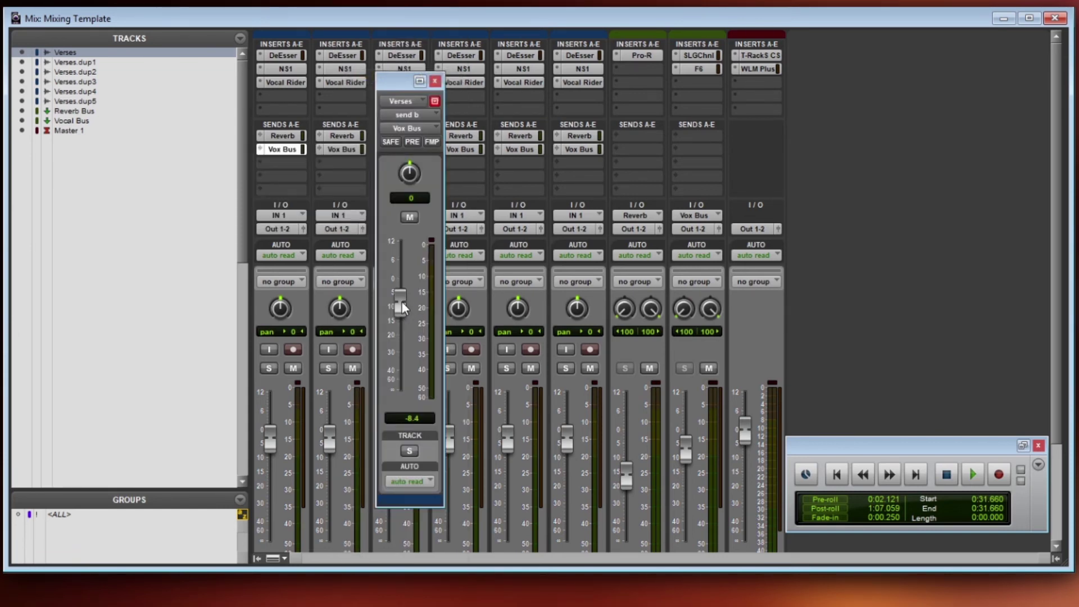
mouse_move(401, 301)
mouse_down()
mouse_move(407, 278)
mouse_move(407, 299)
mouse_up()
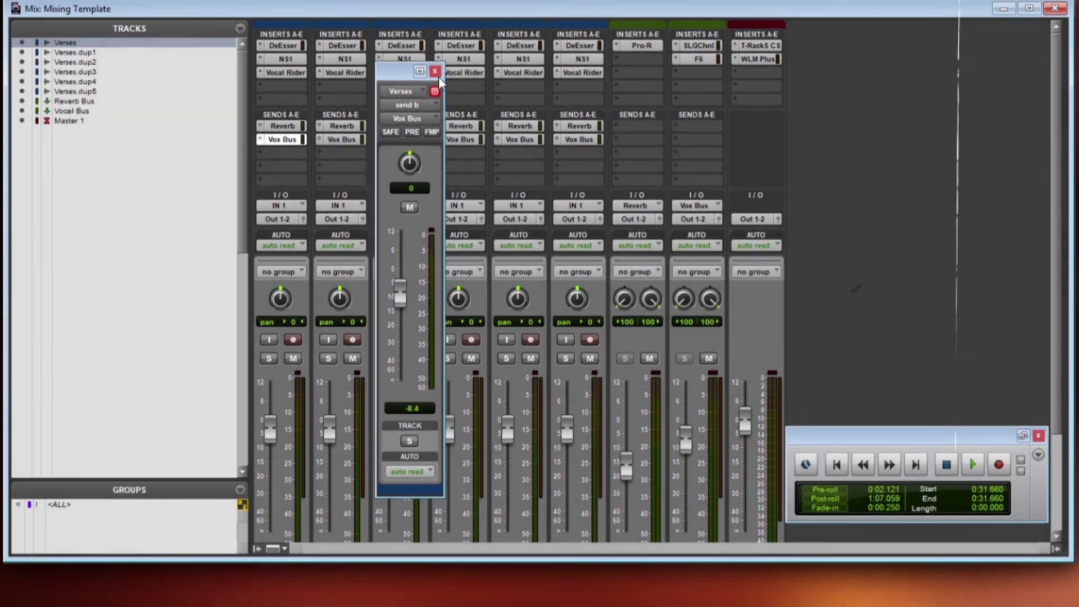
click(435, 80)
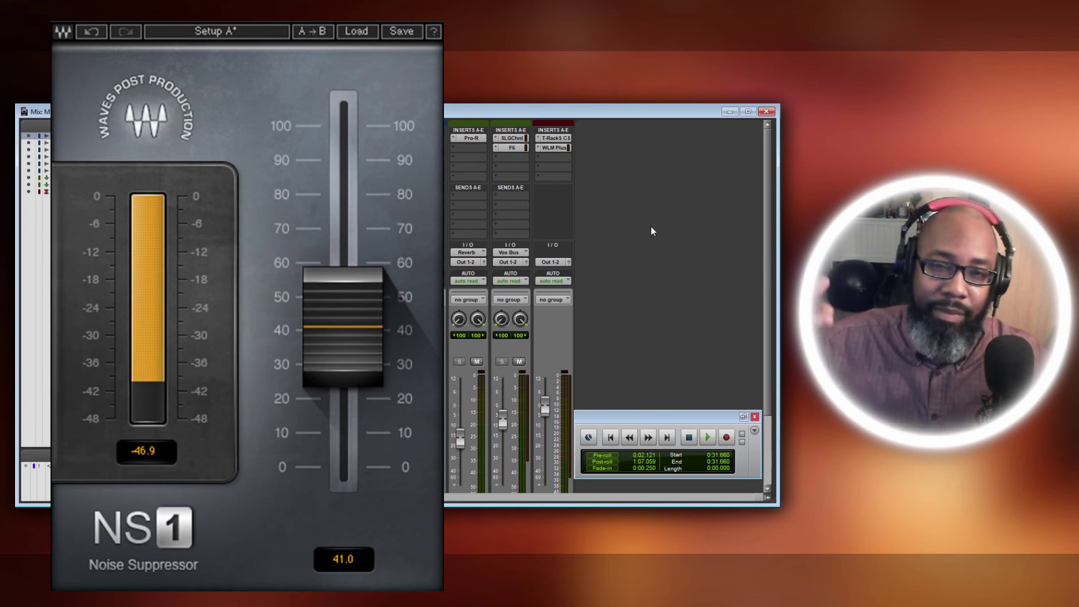
click(652, 230)
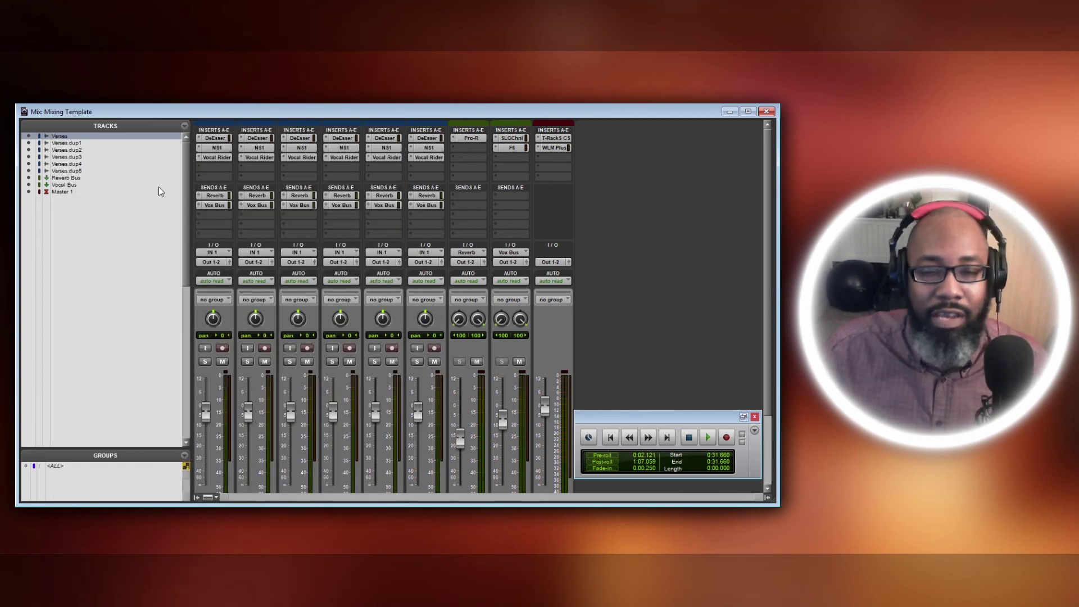